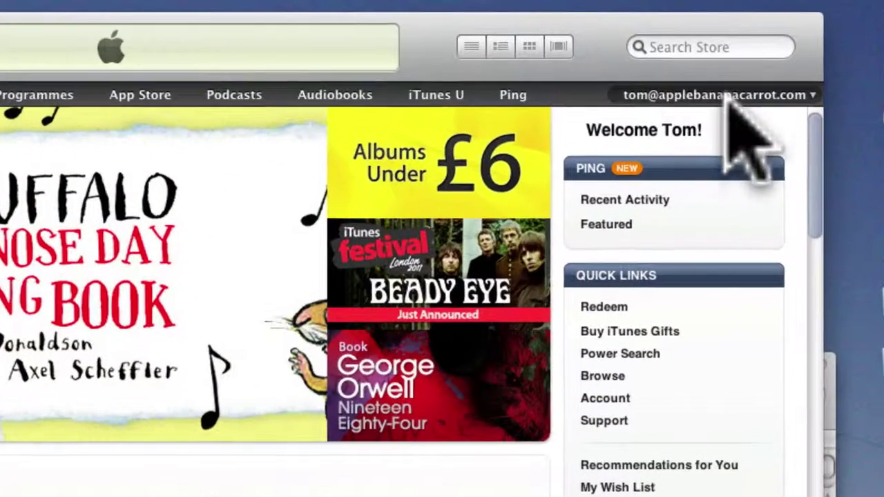
Step: Sign out of the current iTunes Store account from the account menu
left_click(779, 95)
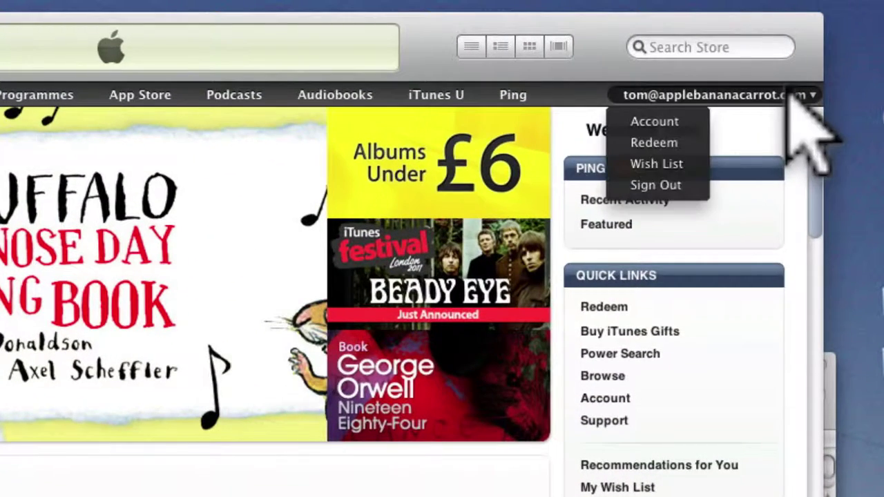
left_click(660, 182)
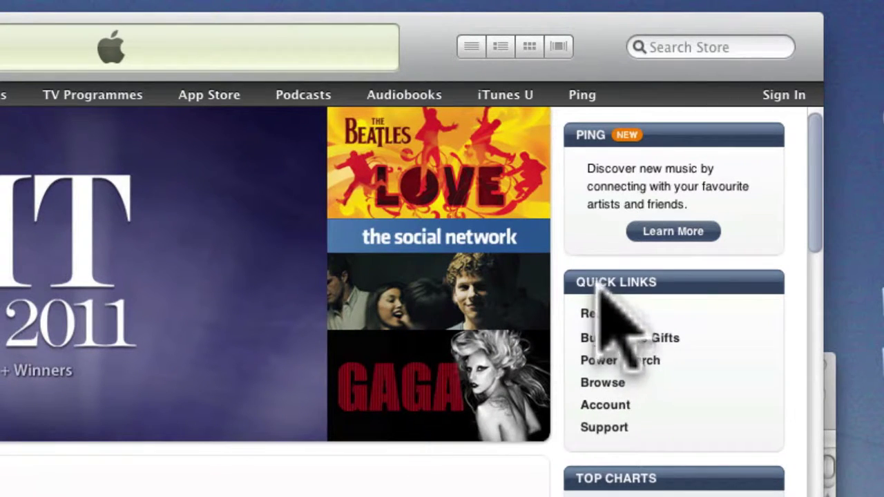
Step: Copy the £5 gift certificate code from the Mail message into iTunes' Redeem Code field
left_click(601, 317)
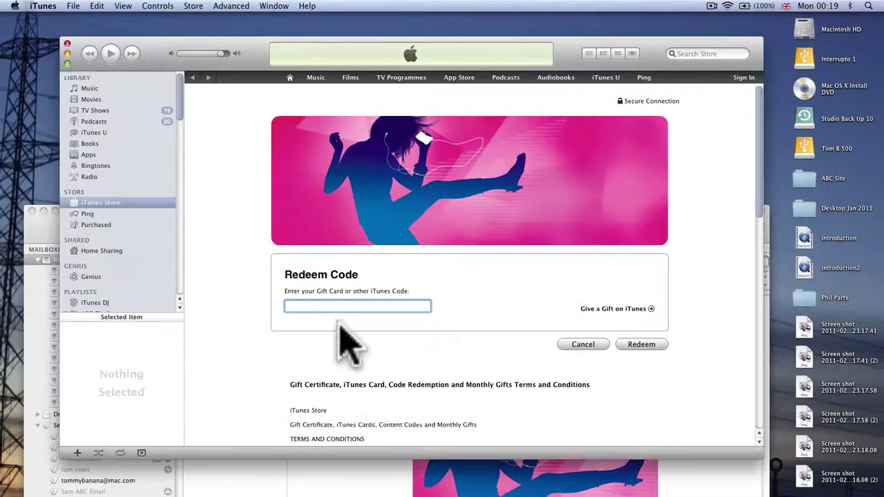
left_click(289, 307)
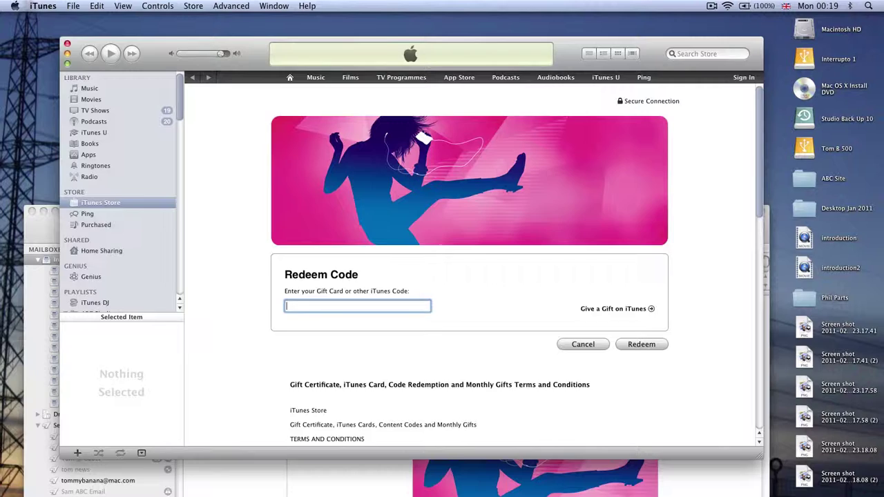
key("super+Tab")
left_click_drag(410, 401, 277, 404)
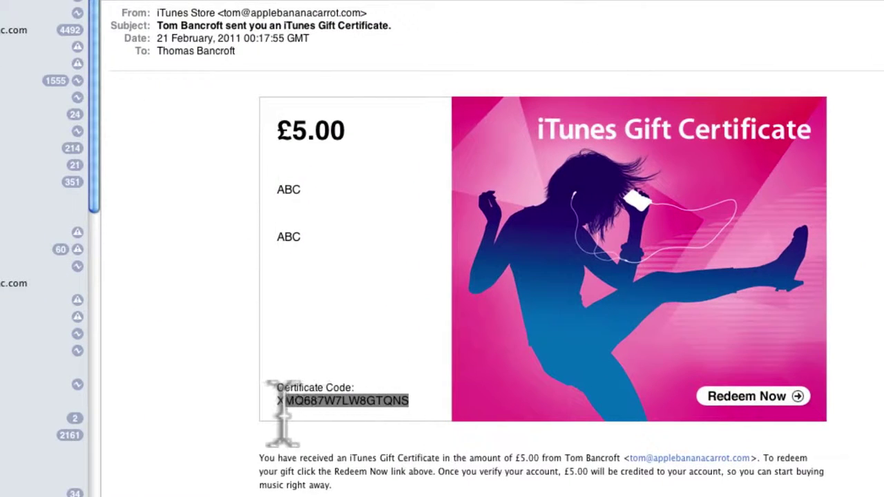
left_click(407, 398)
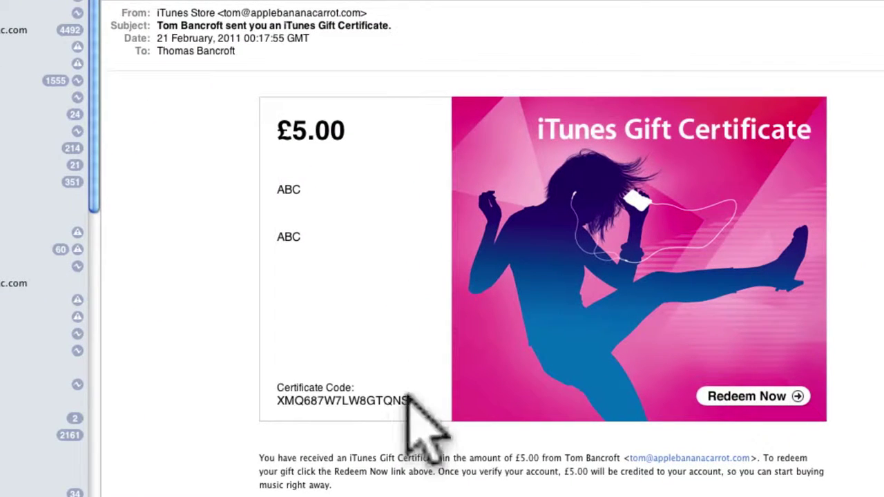
left_click_drag(408, 400, 277, 401)
key("super+c")
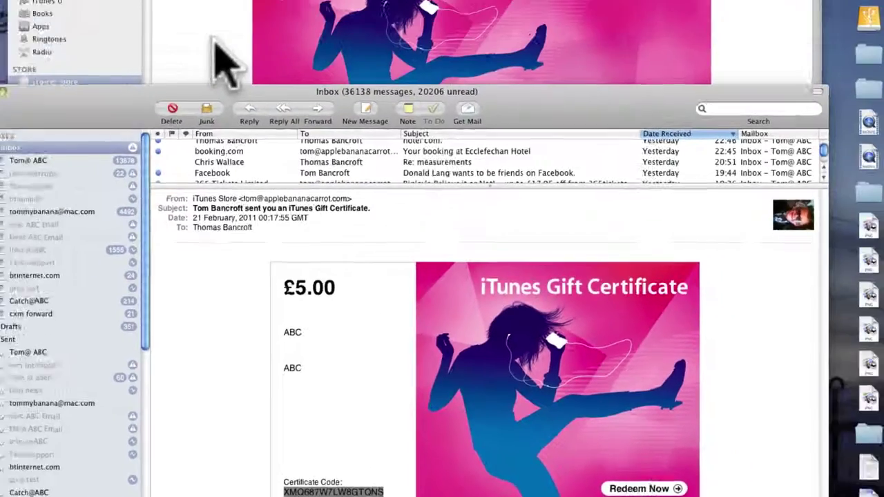
left_click(221, 63)
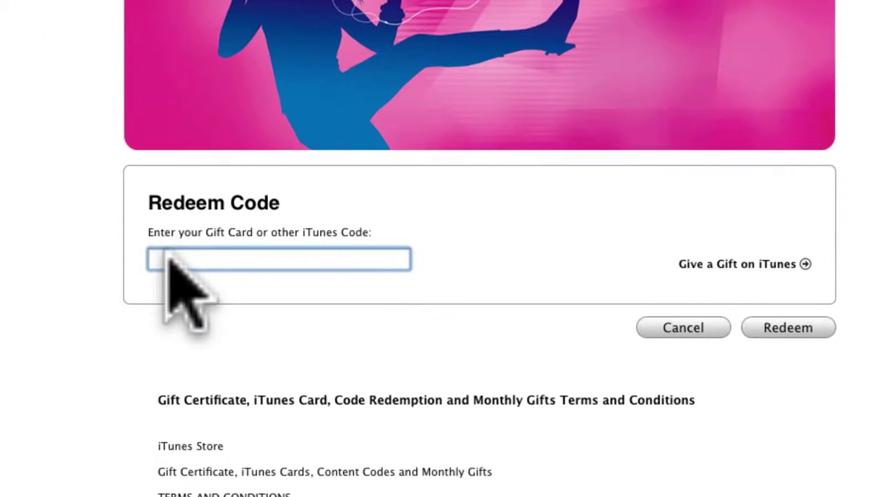
key("super+v")
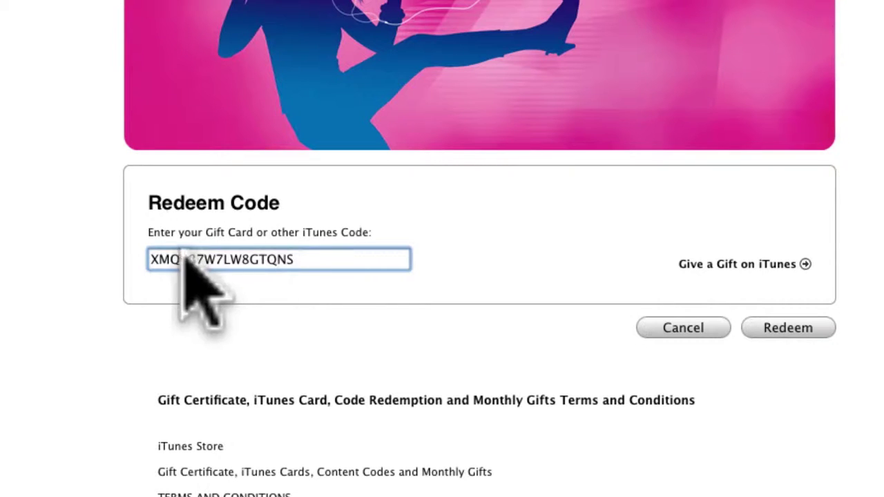
Step: Redeem the code, choose Create Account, and agree to the iTunes terms and conditions
left_click(786, 323)
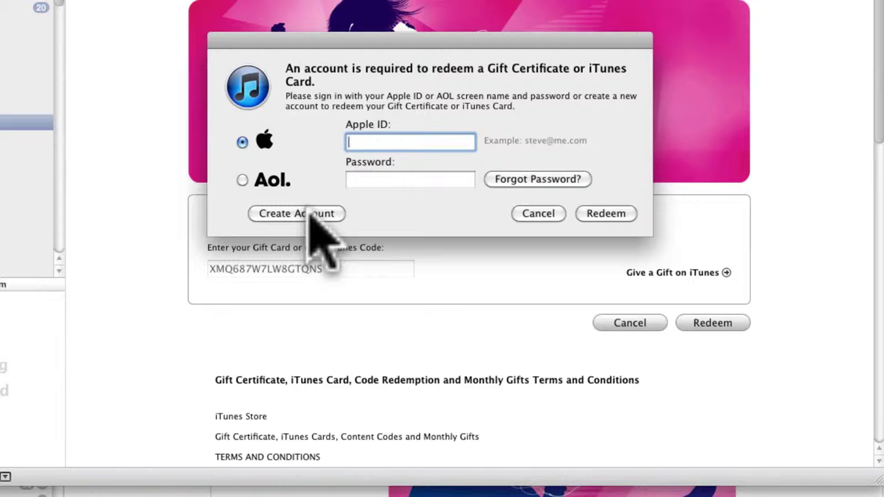
left_click(309, 213)
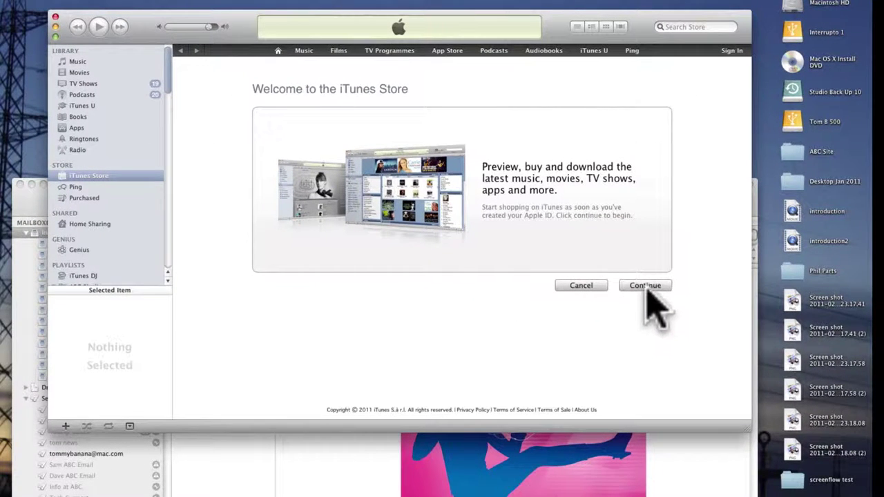
left_click(686, 282)
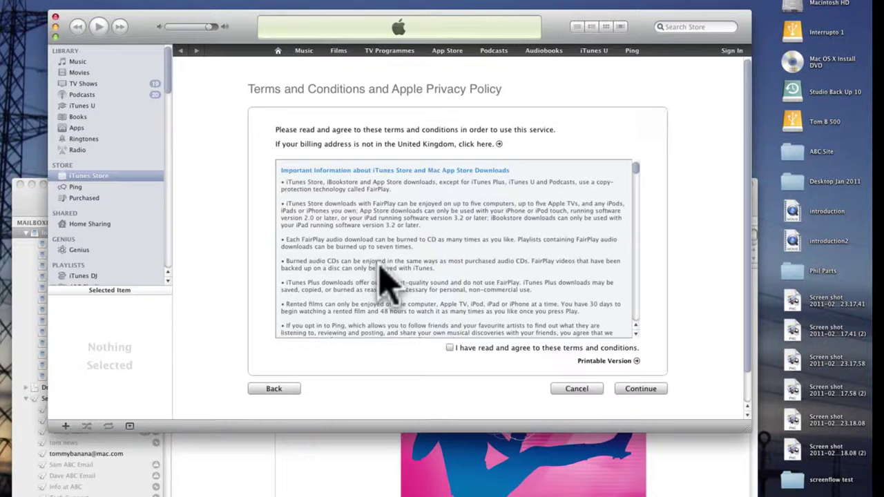
left_click_drag(635, 173, 630, 320)
left_click(449, 347)
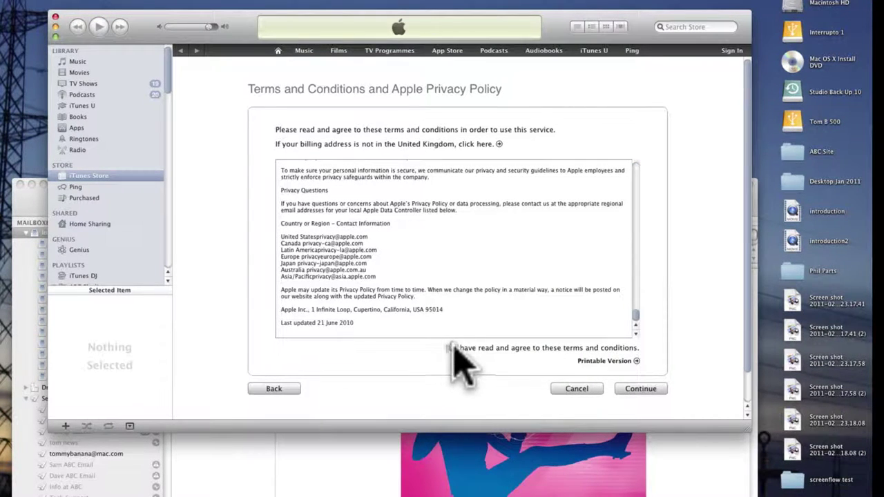
left_click(636, 388)
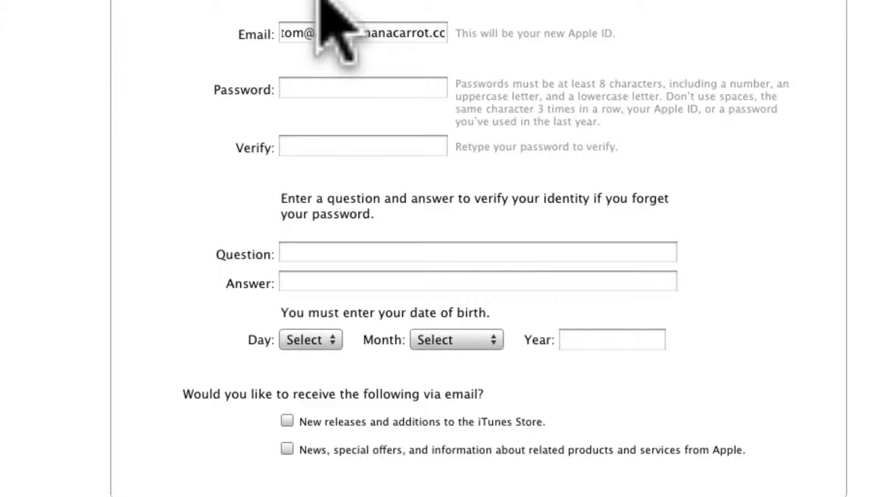
Step: Replace the name part of the prefilled Email with the Band 1 address from the handout
left_click(304, 33)
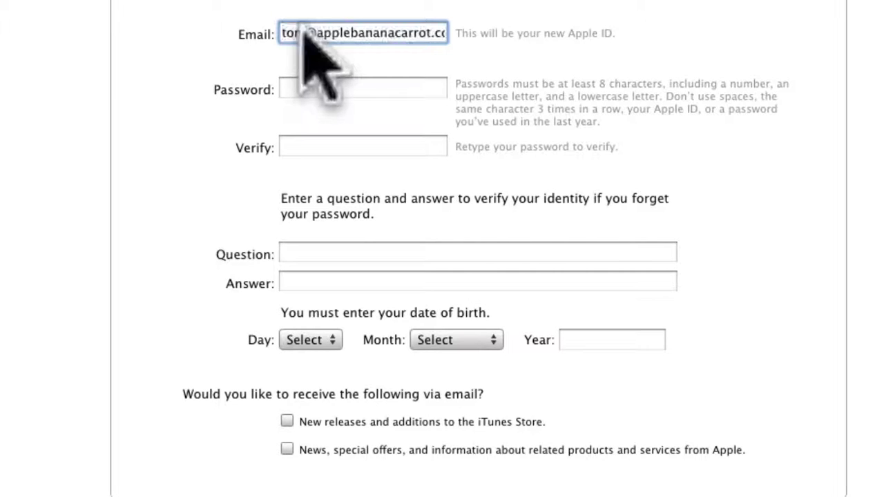
double_click(304, 33)
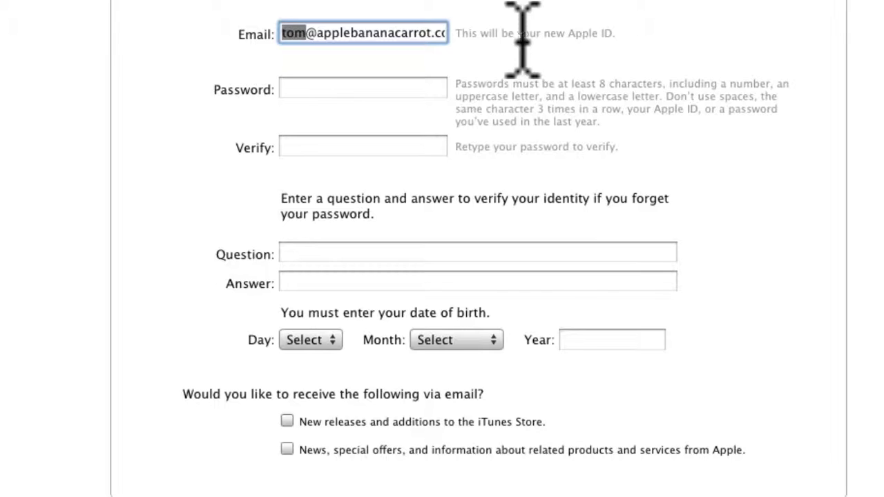
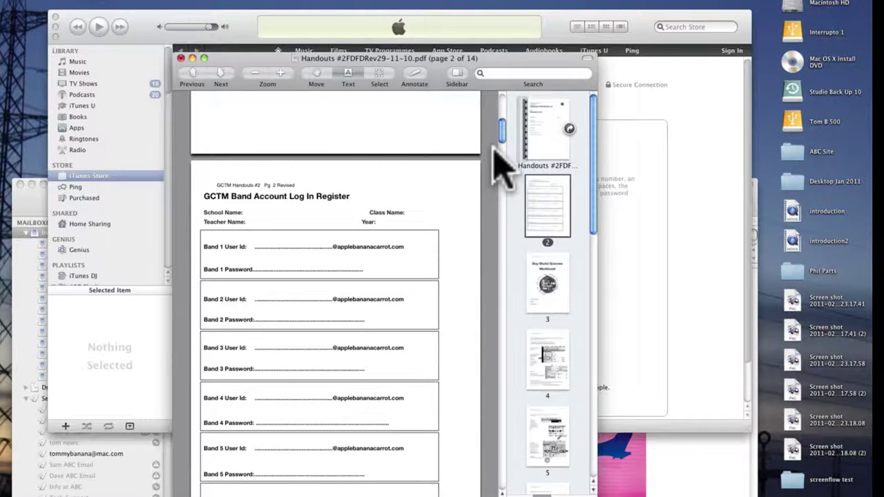
Step: Check the Band 1 user ID row in the register handout, then return to the Apple ID form
scroll(502, 146, "down", 3)
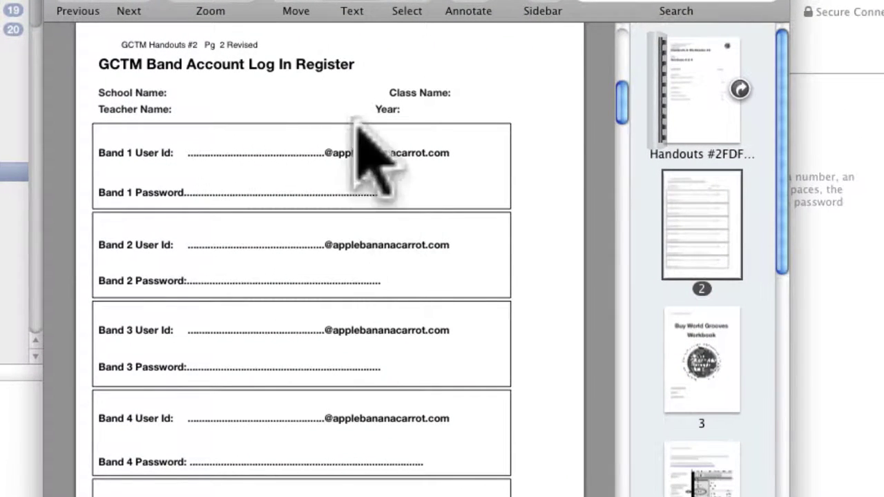
key("super+Tab")
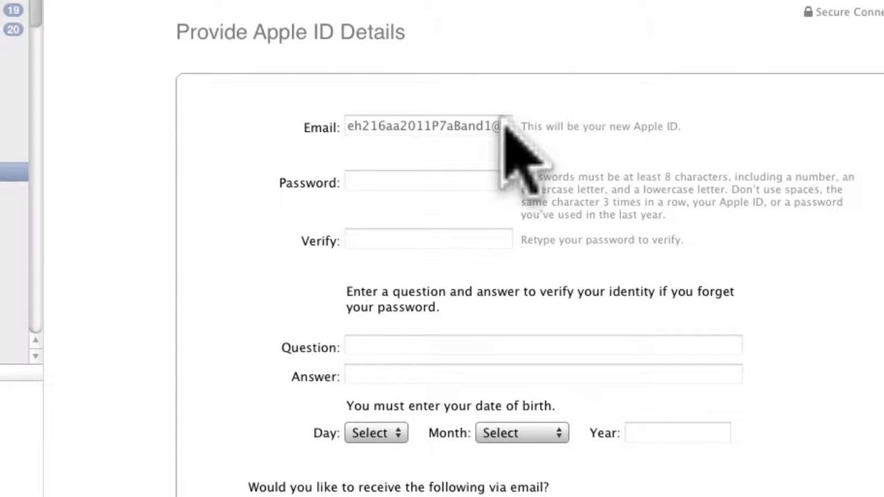
Step: Enter the account password in both the Password and Verify fields
left_click(502, 124)
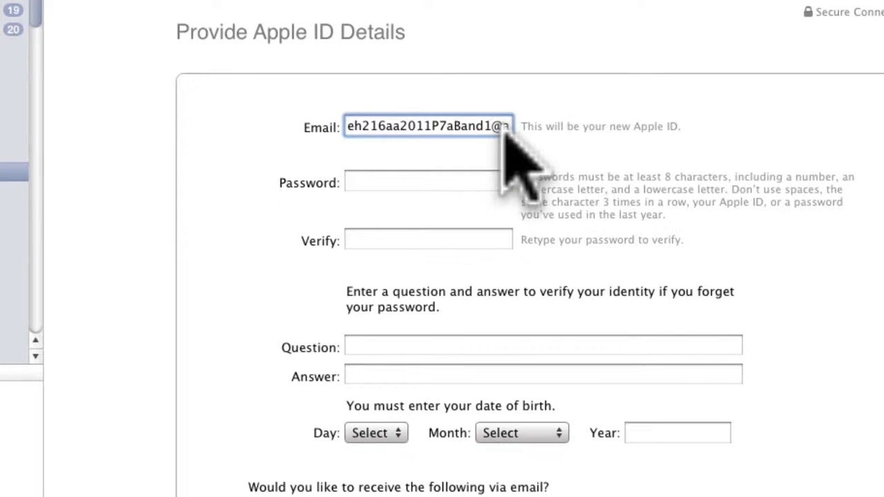
left_click(369, 183)
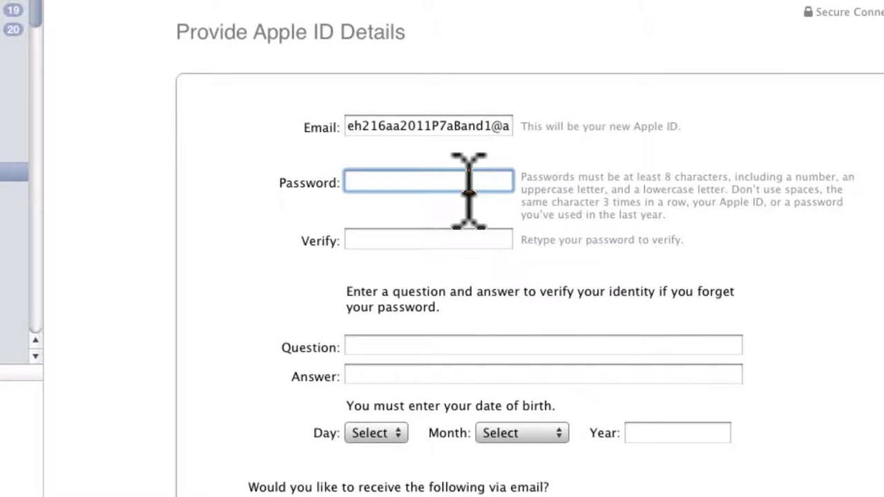
type("••")
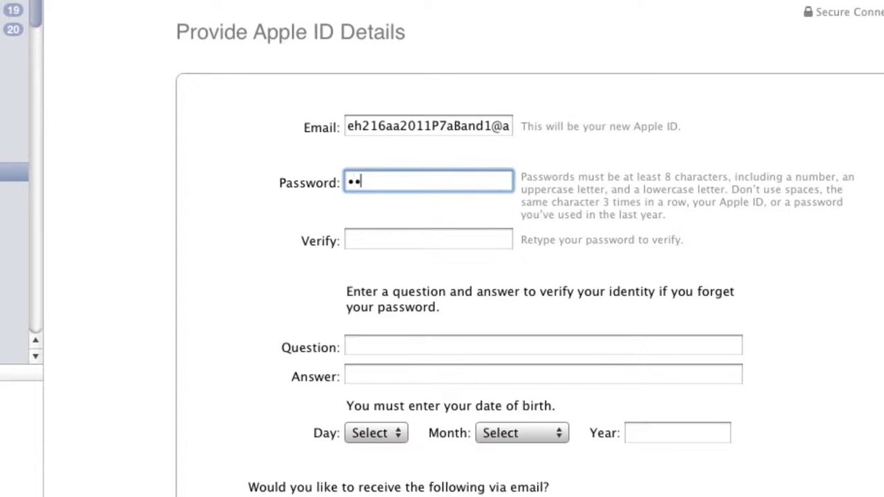
type("•••")
left_click(468, 246)
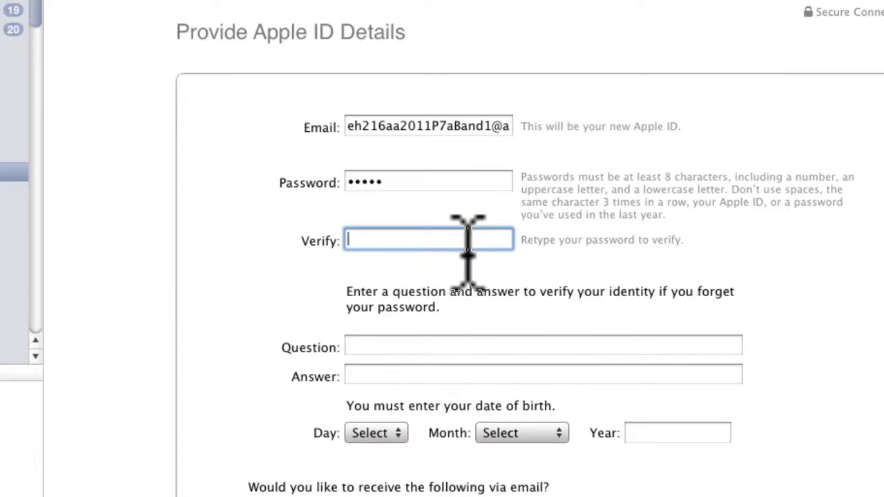
type("•••••")
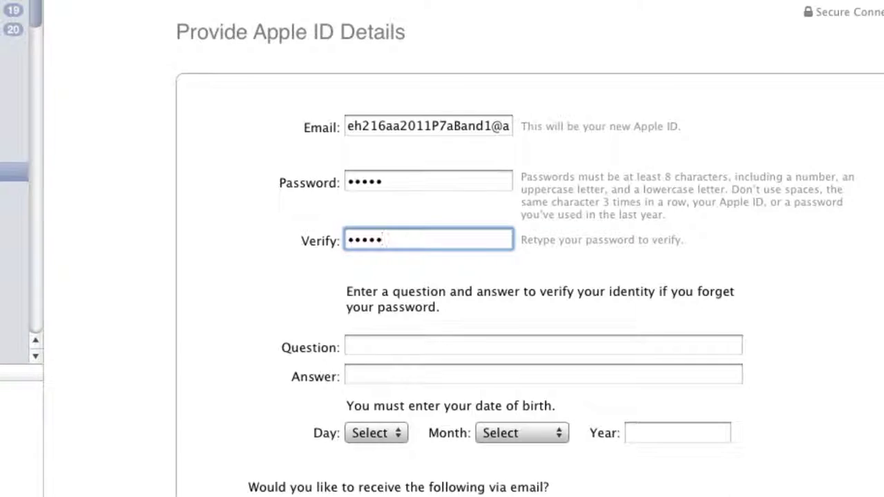
key("super+Tab")
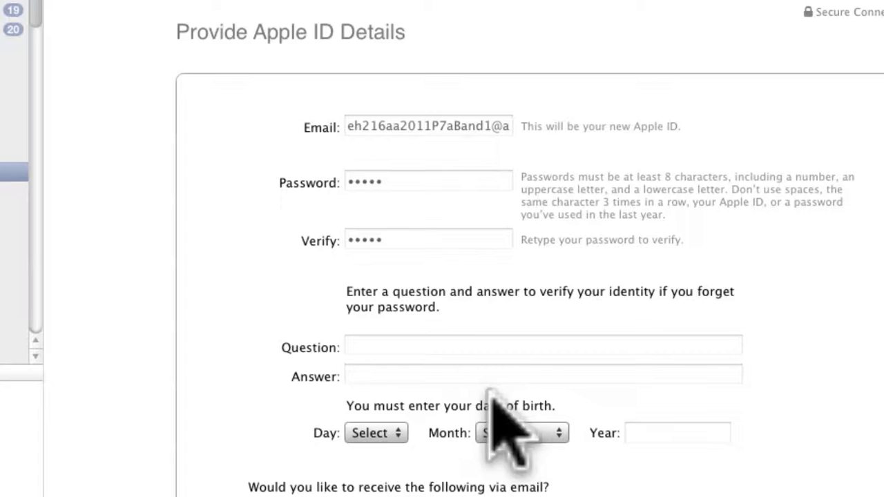
left_click(492, 299)
left_click(396, 345)
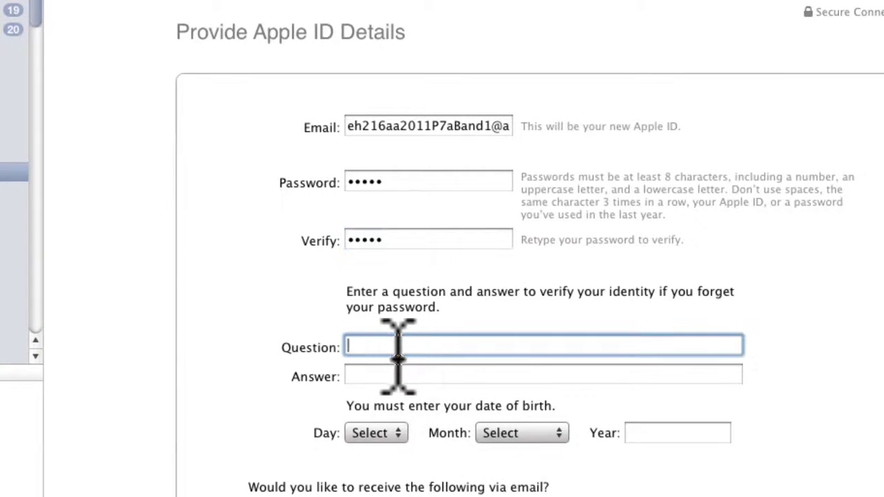
type("teacher name")
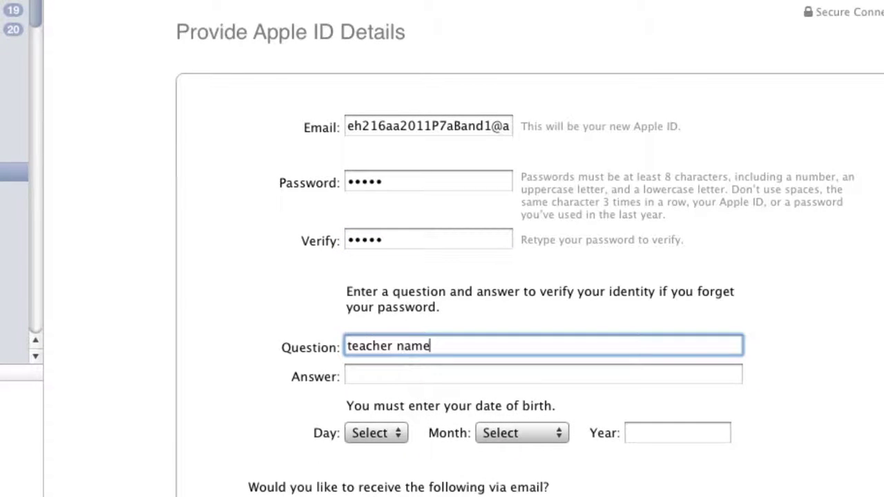
left_click(391, 376)
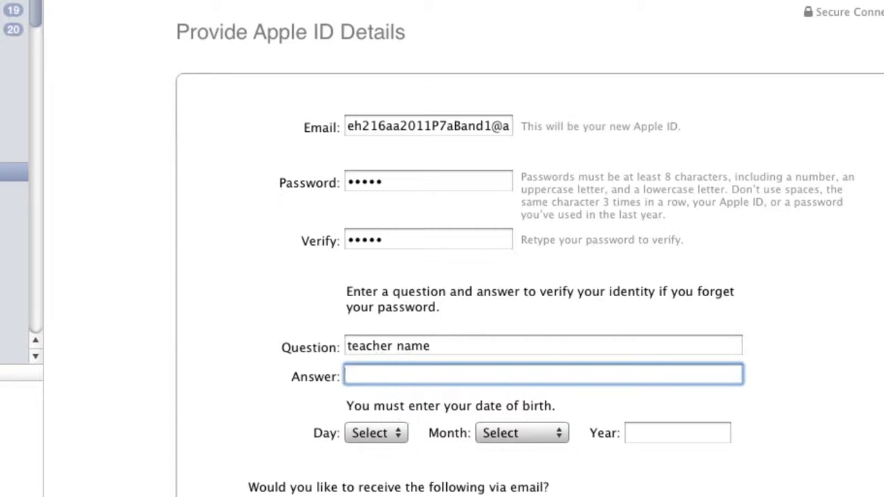
type("tom")
left_click(376, 433)
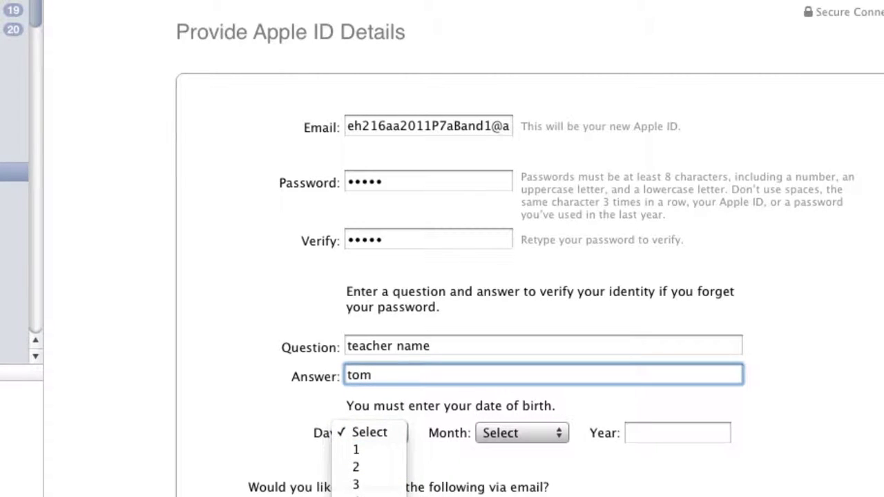
left_click(653, 440)
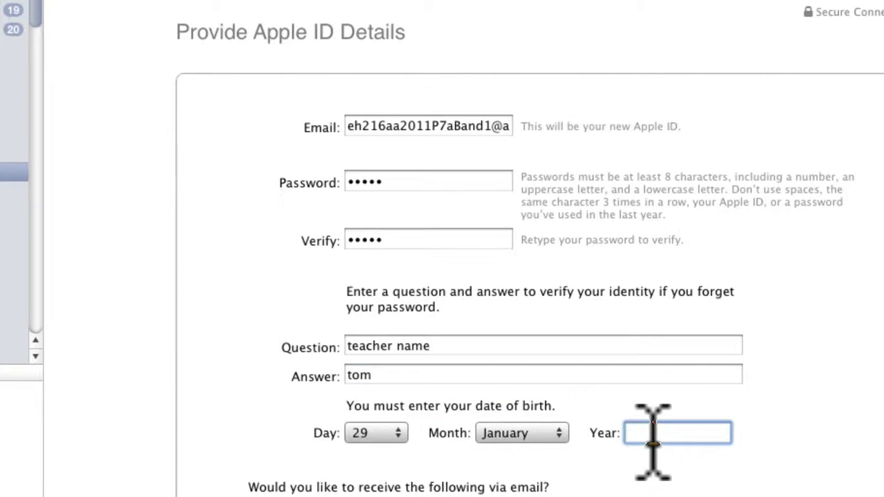
type("19")
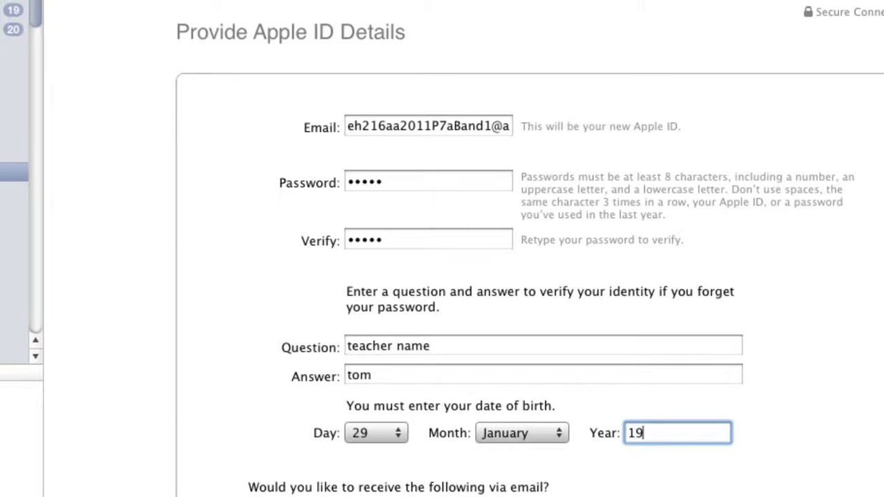
type("67")
scroll(641, 442, "down", 3)
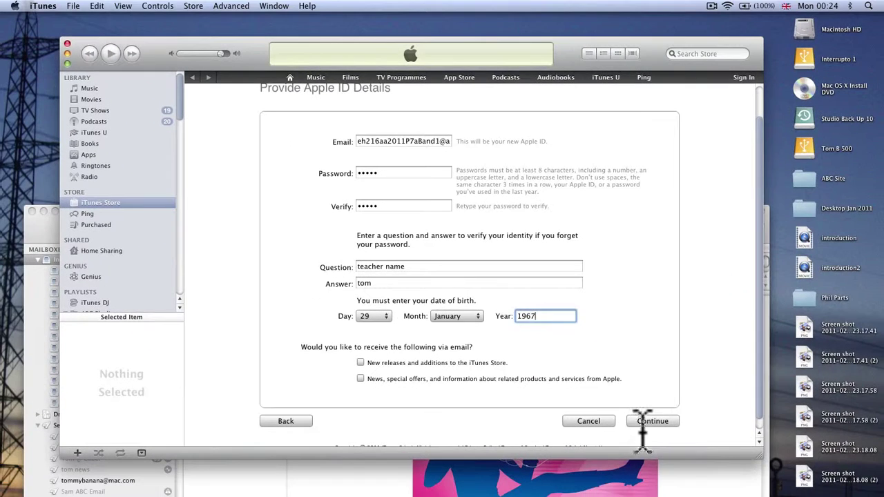
left_click(652, 420)
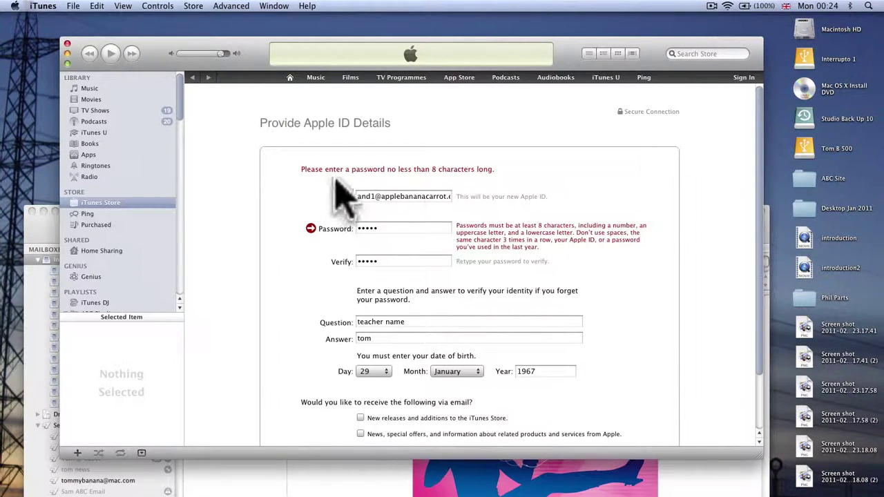
Step: Replace the rejected password with a new one
left_click(384, 229)
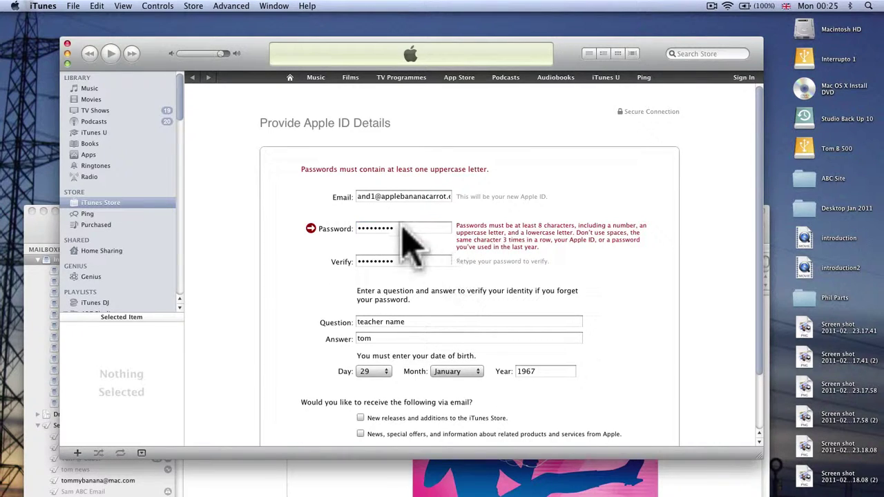
left_click_drag(404, 237, 337, 238)
type("Abc")
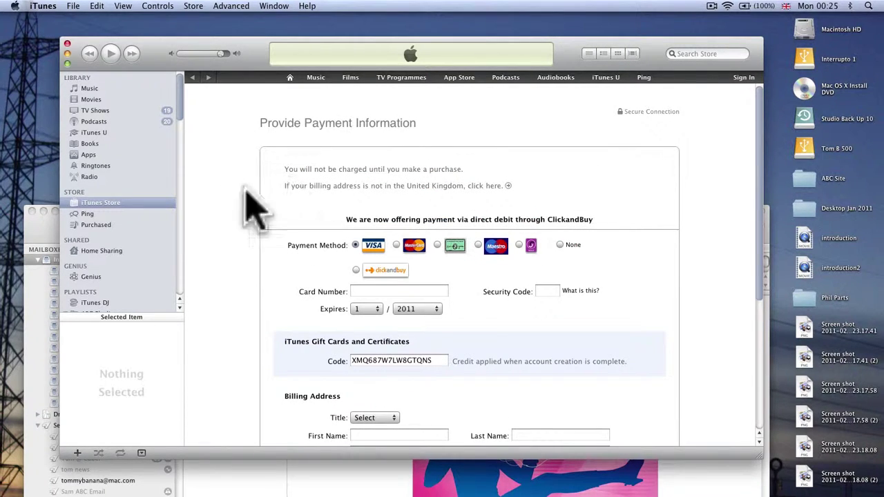
Step: Choose no payment card, complete the title, town and postcode details, and submit them
left_click(560, 245)
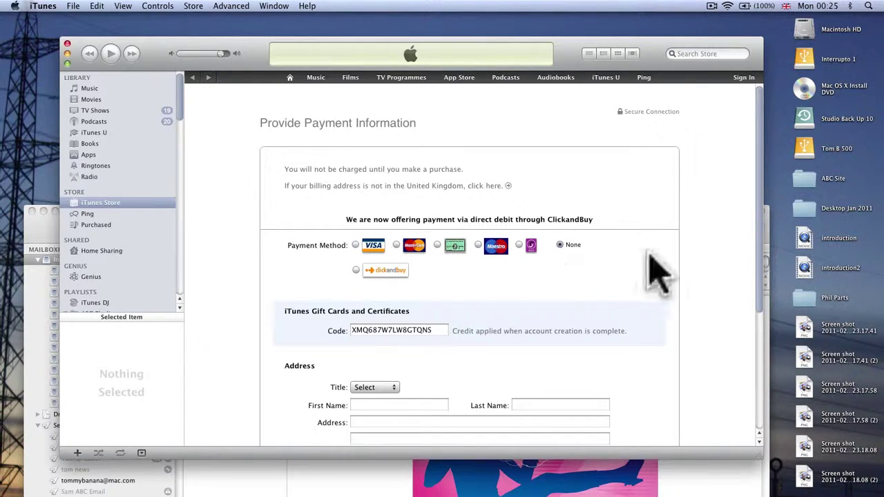
scroll(649, 253, "down", 5)
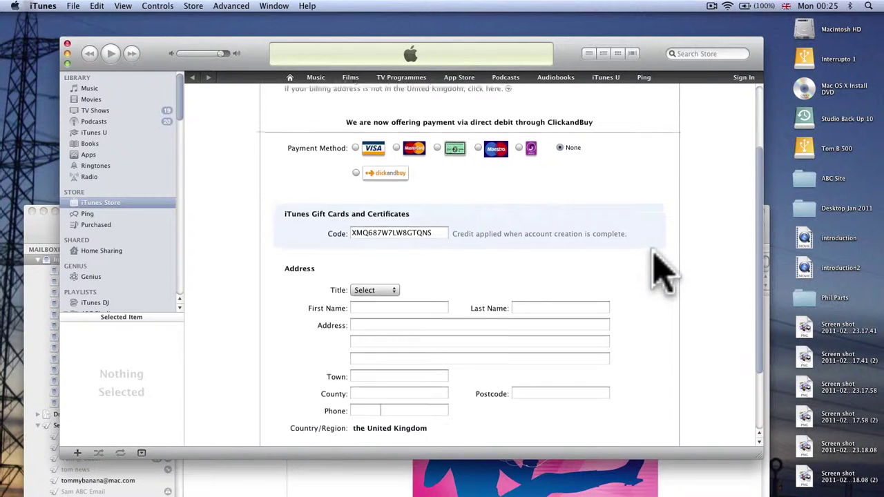
left_click(382, 220)
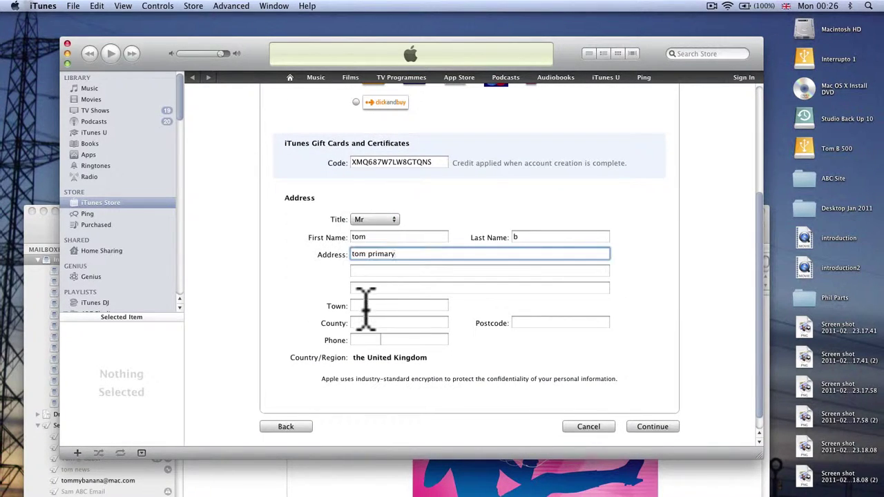
left_click(366, 306)
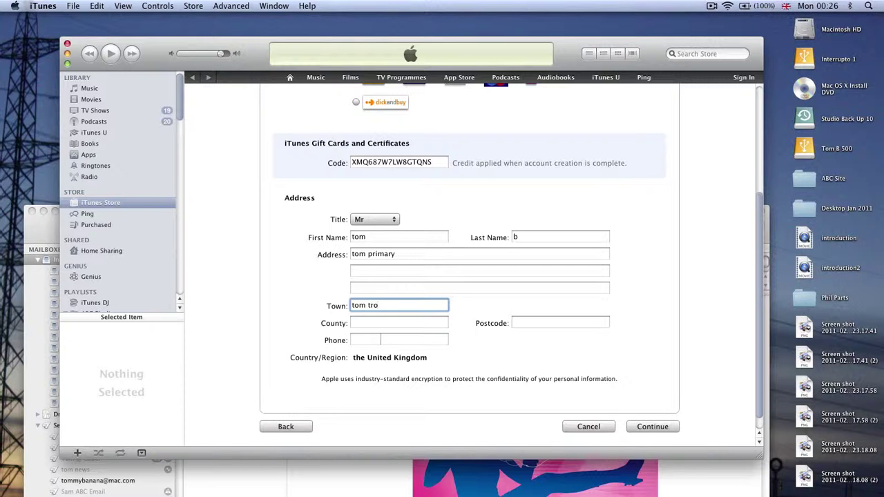
left_click(550, 323)
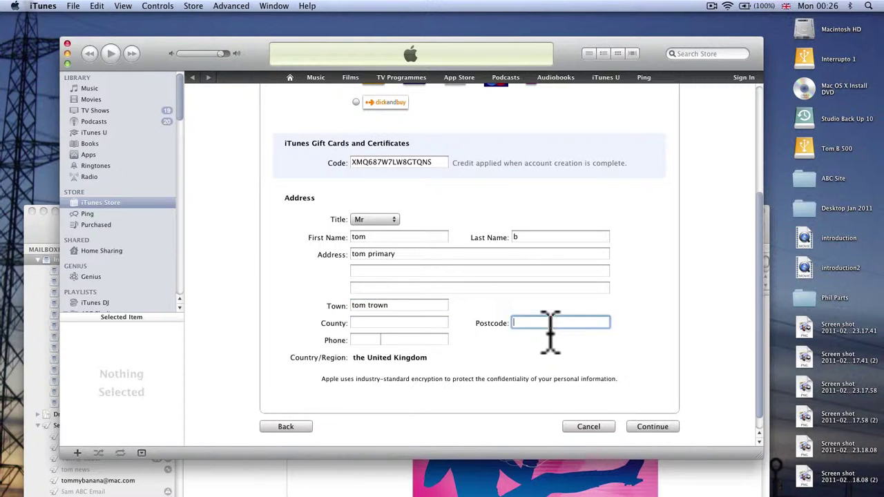
left_click(659, 428)
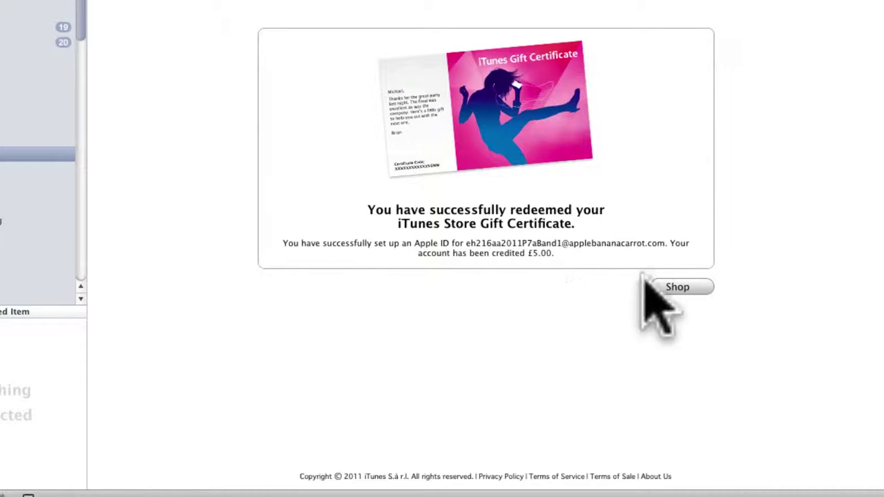
Step: Continue from the redemption confirmation to the iTunes Store home page
left_click(784, 259)
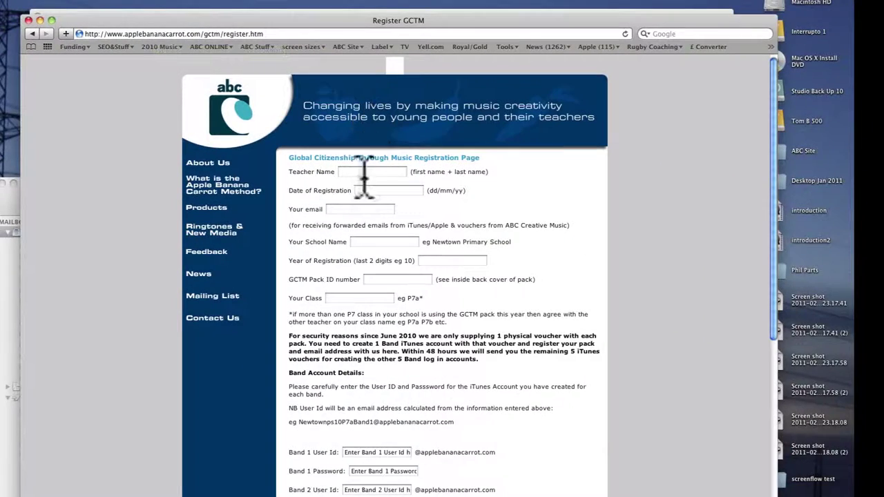
Step: Enter the teacher's name, date 12/2/2011 and the email address in the registration form
left_click(646, 371)
type("to")
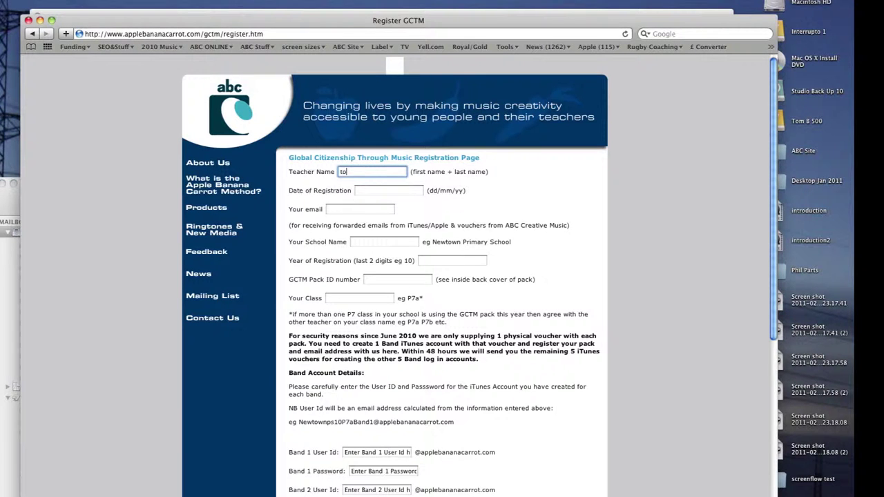
type("m")
left_click(363, 191)
type("12/2/2011")
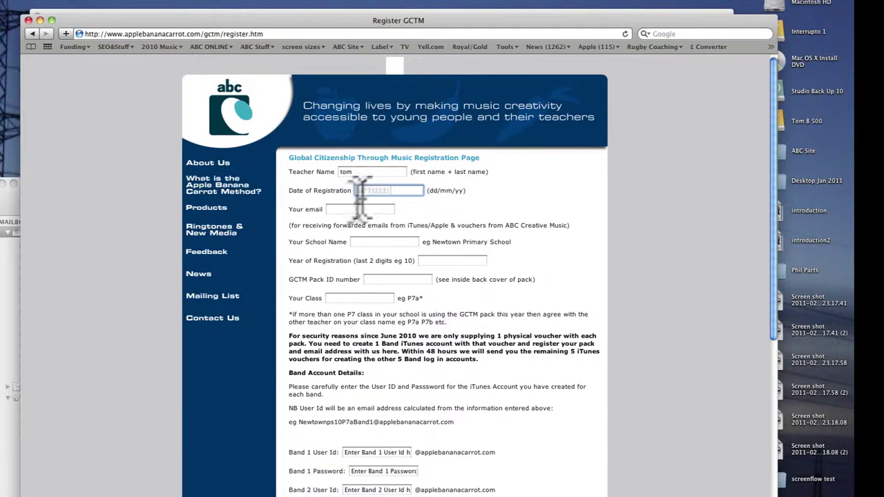
left_click(350, 211)
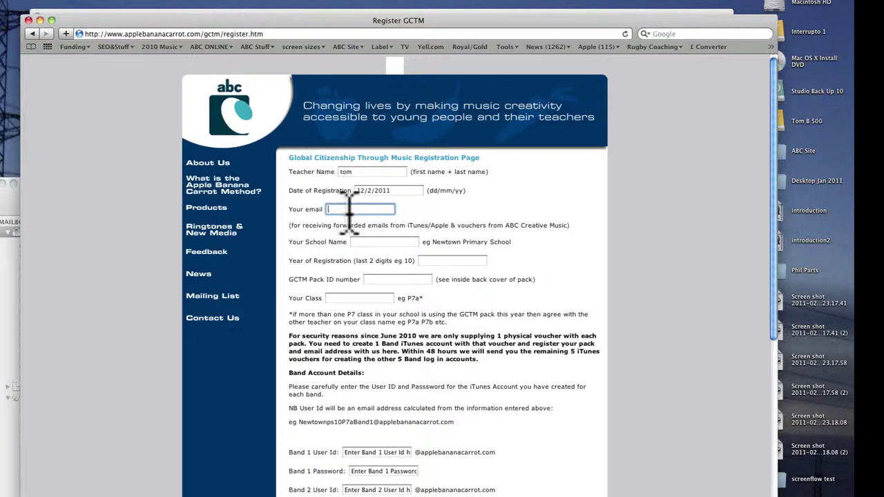
type("t.com")
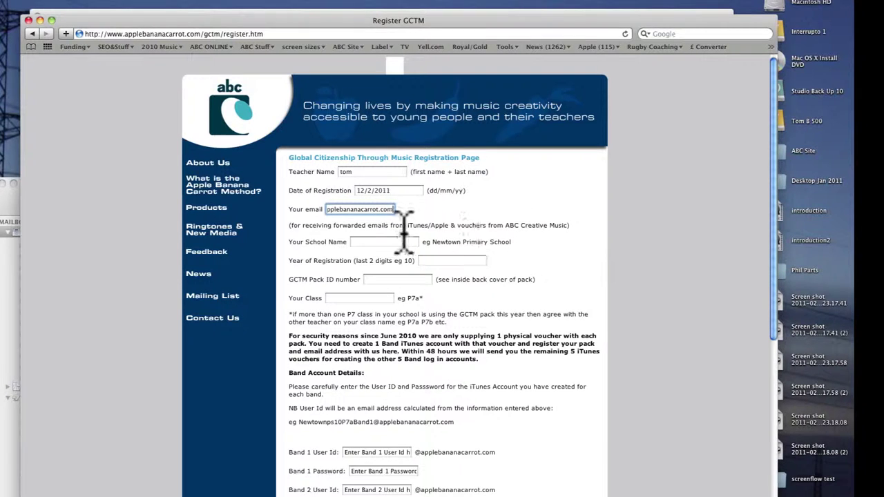
left_click_drag(392, 211, 283, 218)
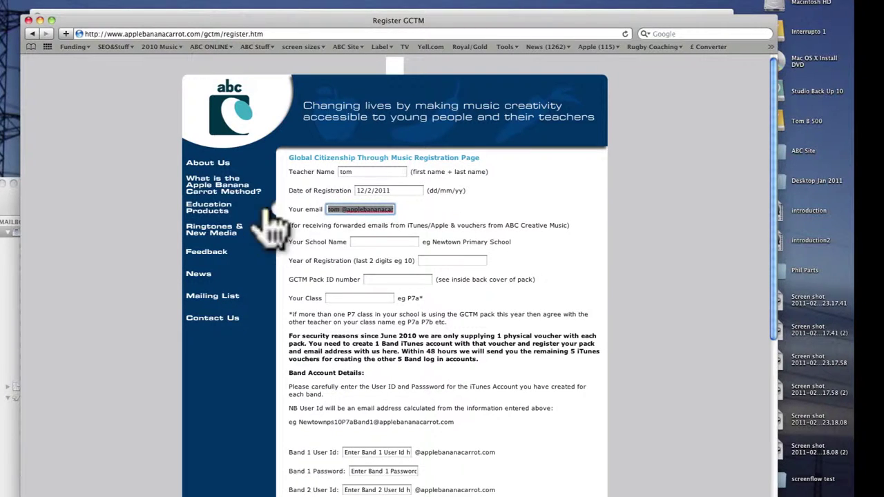
left_click(342, 209)
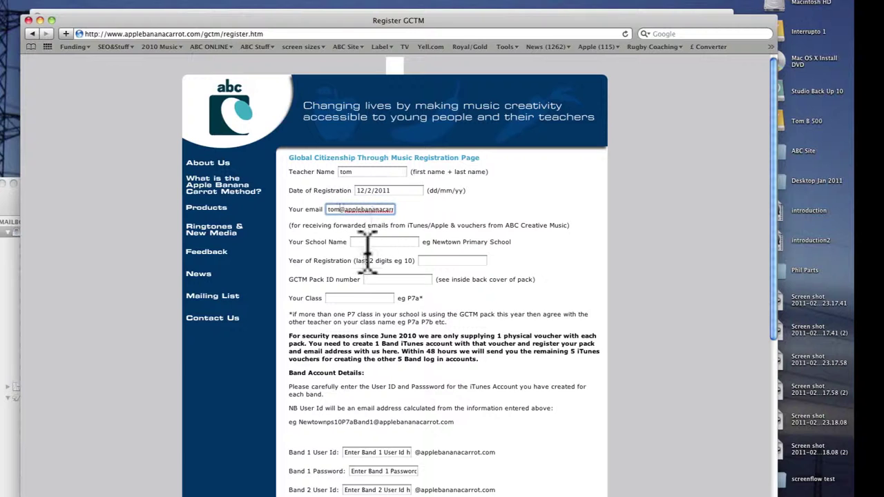
Step: Fill in the school name, Year 11, class p7a and the new Apple ID as Band 1 User Id
left_click(366, 243)
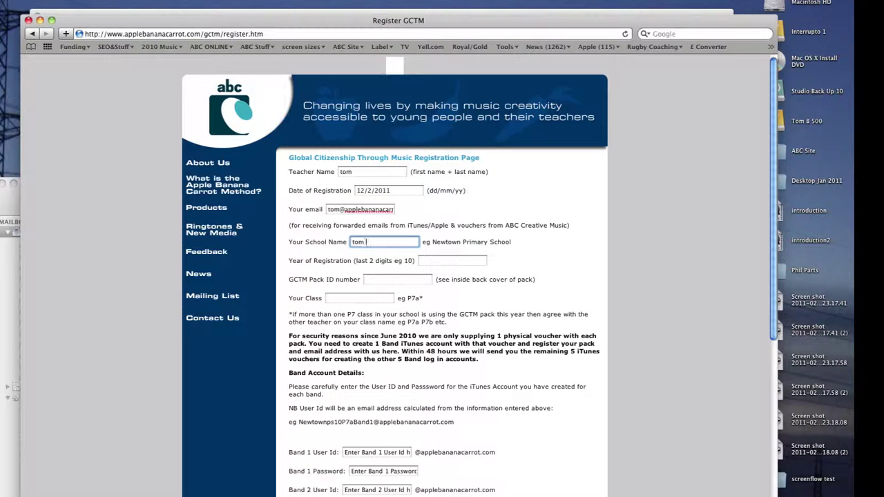
type("tom rtown")
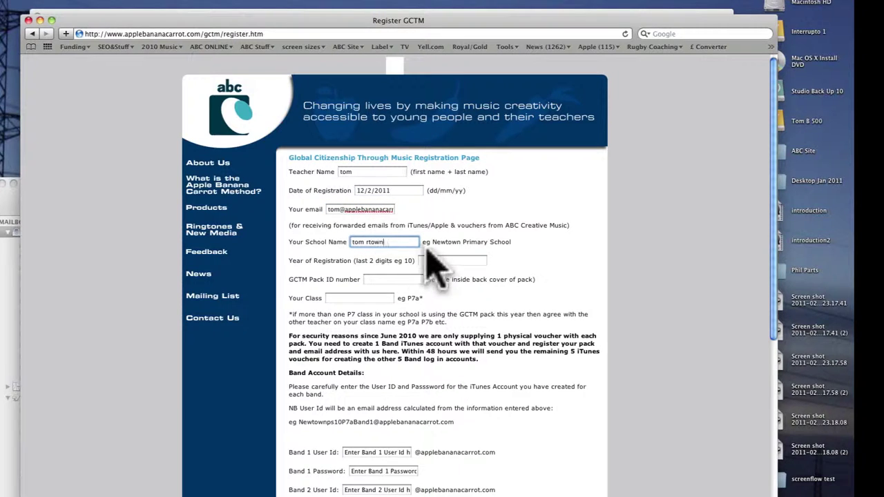
left_click(441, 261)
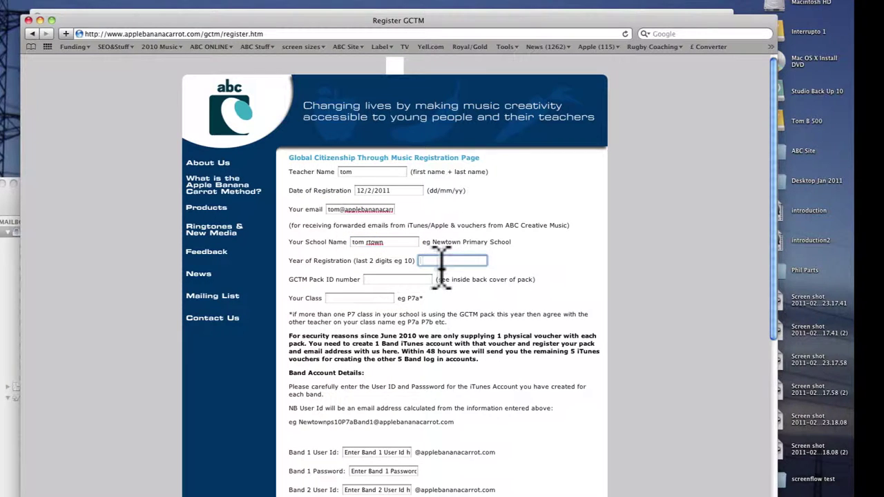
type("11")
left_click(394, 279)
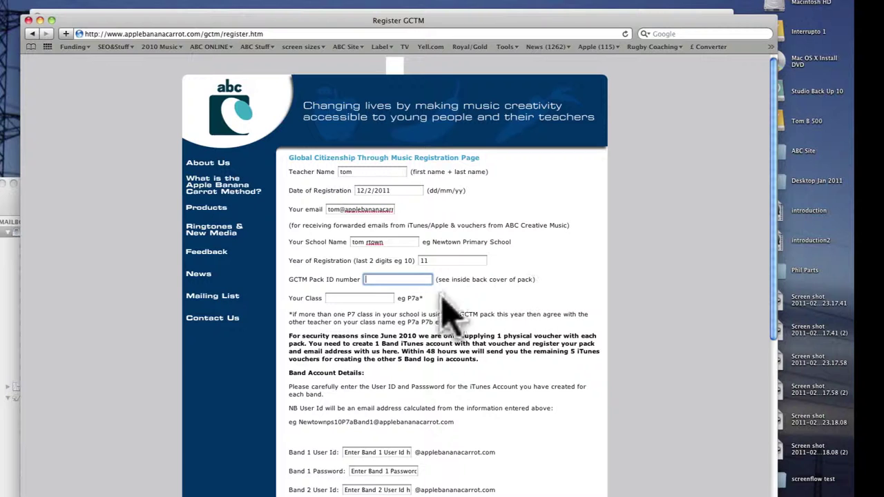
left_click(343, 299)
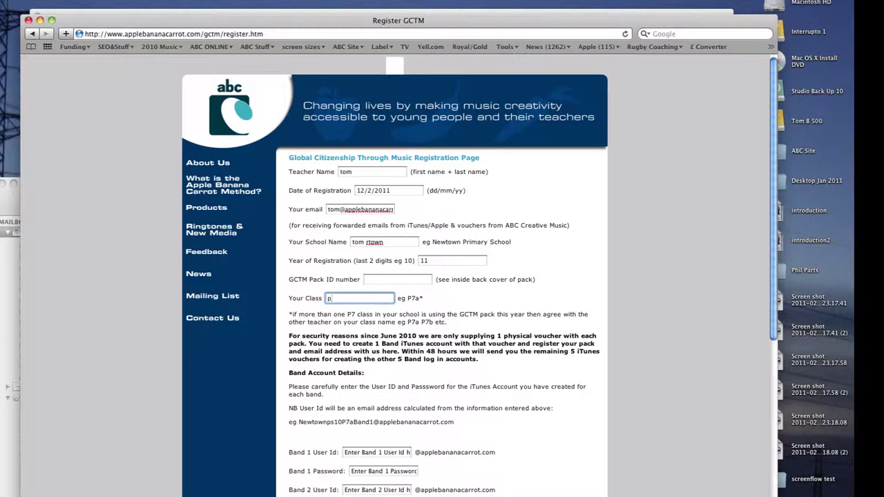
type("p7a")
scroll(417, 345, "down", 6)
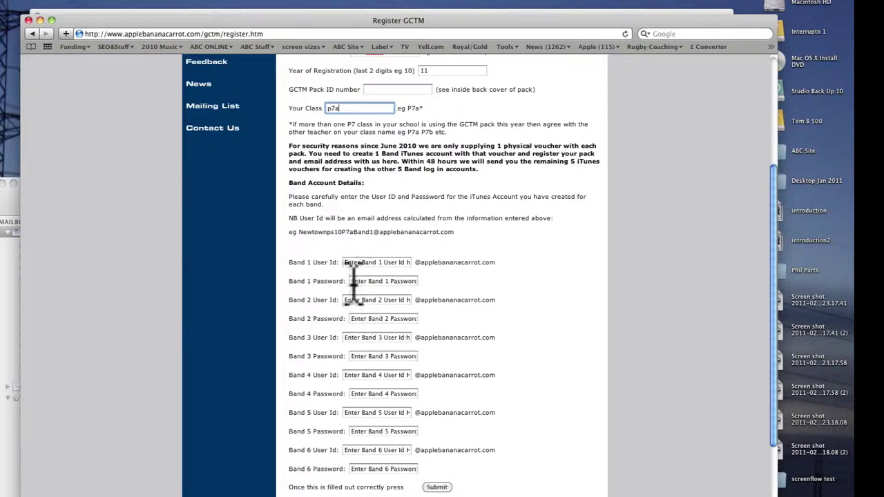
left_click_drag(347, 266, 455, 269)
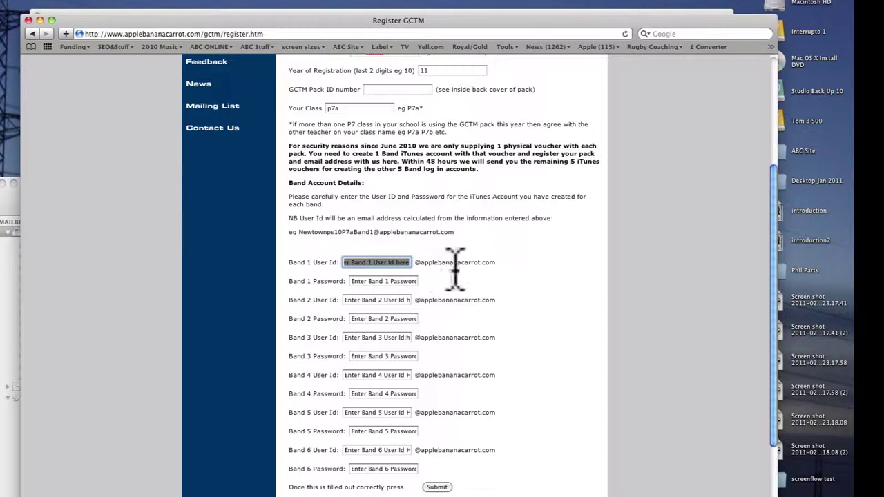
type("EEh")
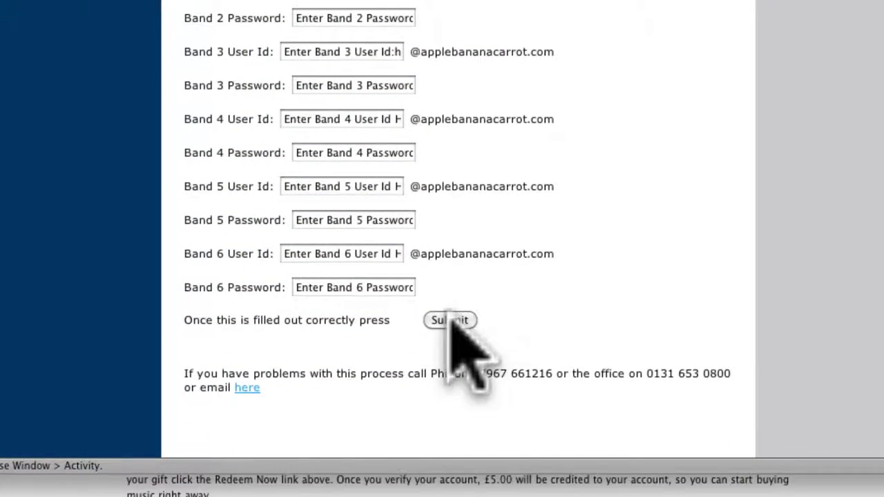
Step: Submit the registration form, send the generated GCTM Login email, and return to Safari
left_click(450, 322)
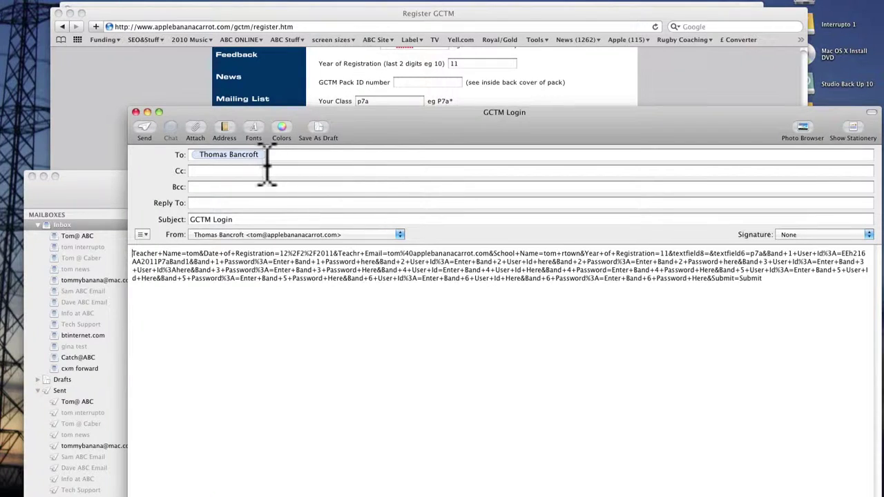
left_click(144, 129)
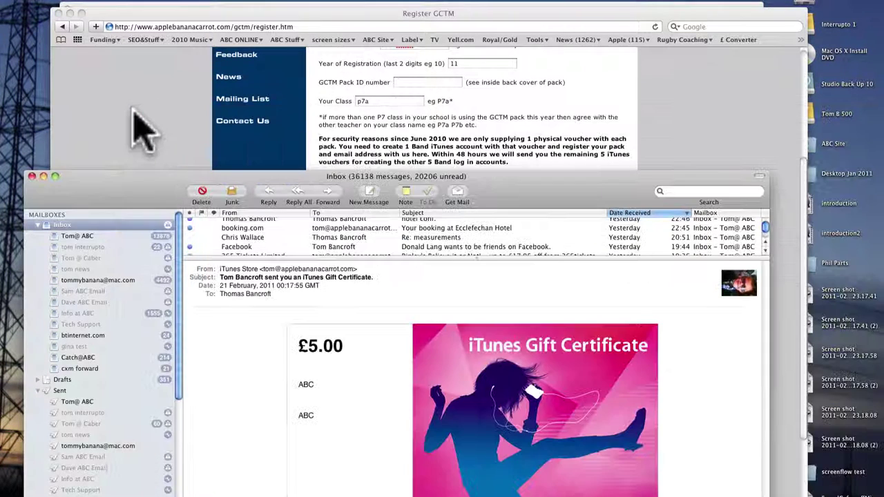
left_click(148, 122)
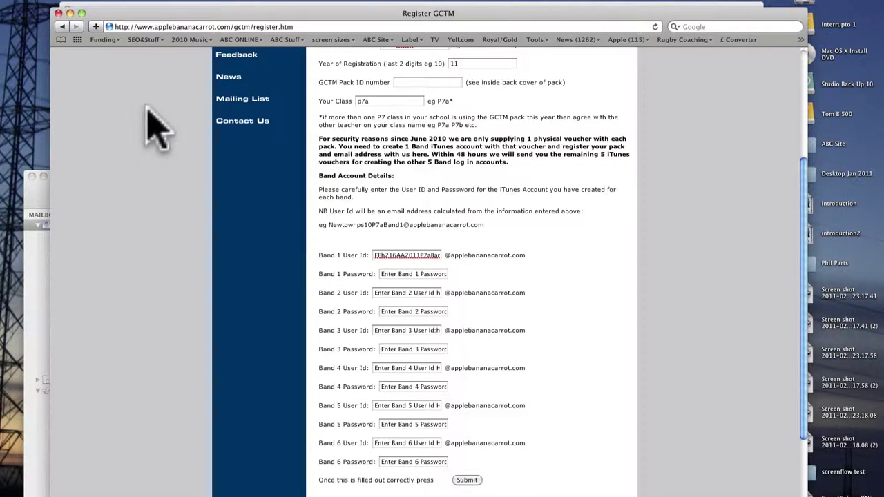